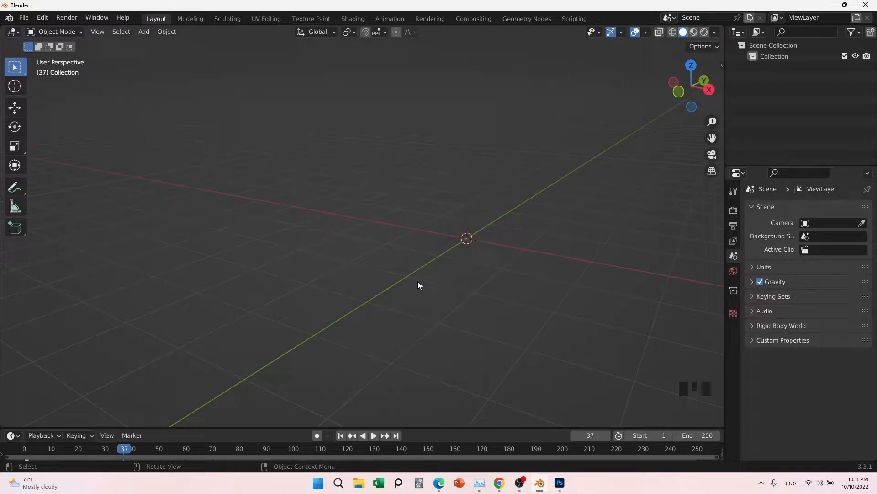
- Add a UV sphere mesh at the world origin
key(shift+a)
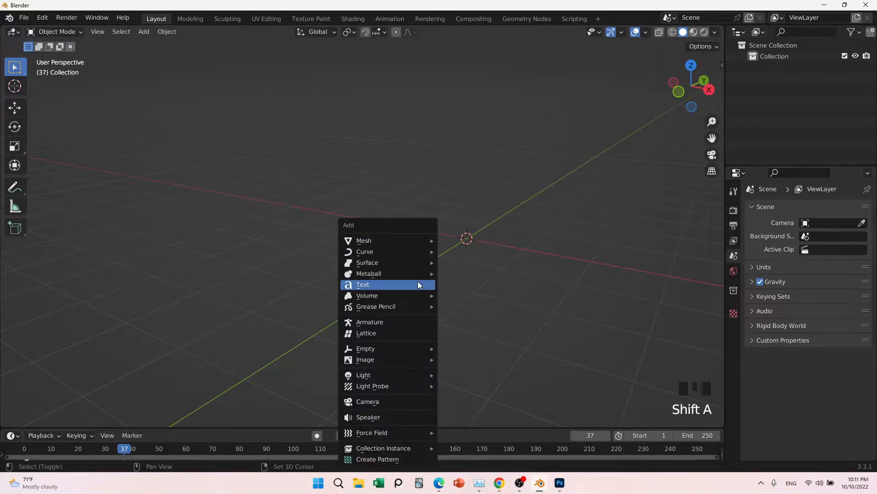
mouse_move(406, 236)
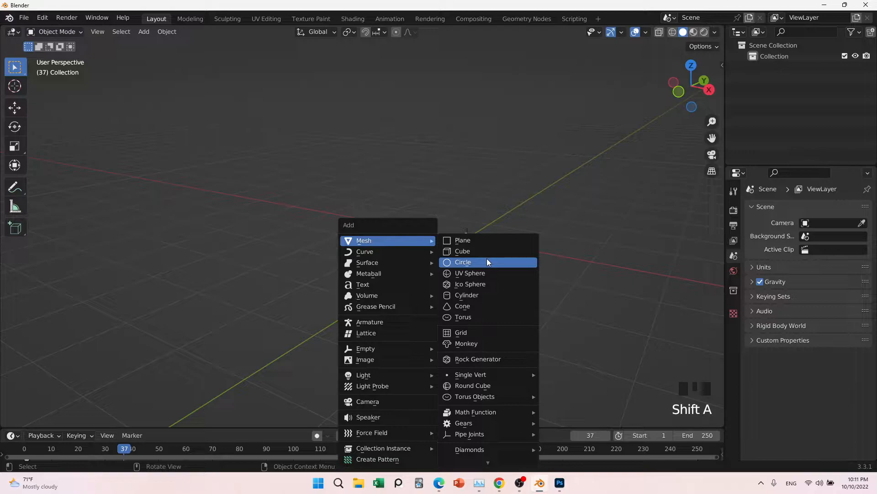
click(504, 274)
middle_drag(506, 277, 462, 317)
- Add a plane mesh and raise it about 1.56 m along Z so it sits above the sphere
key(shift+a)
mouse_move(441, 241)
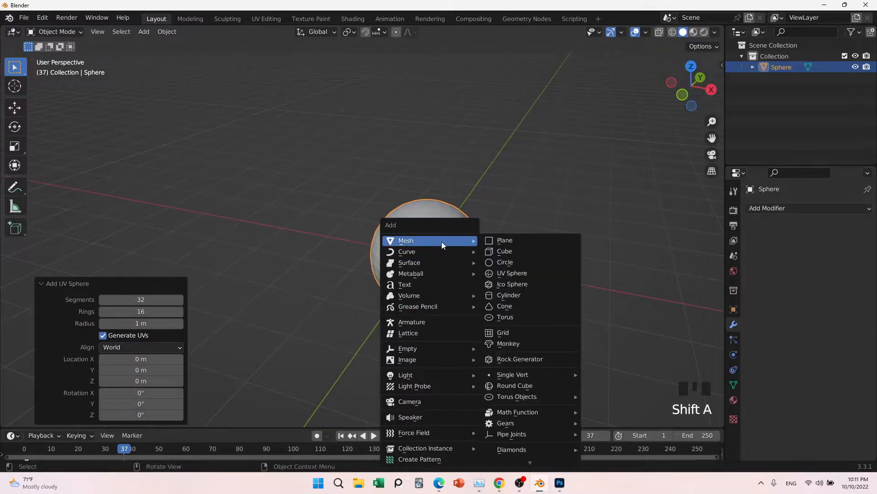
click(516, 236)
key(g)
key(z)
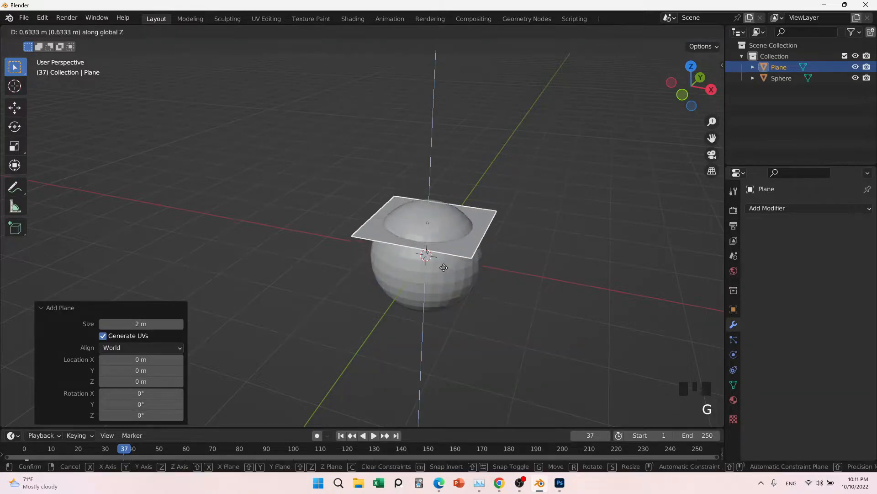
click(467, 238)
- Scale the plane up uniformly by about 1.77 so it extends well beyond the sphere
middle_drag(467, 238, 473, 263)
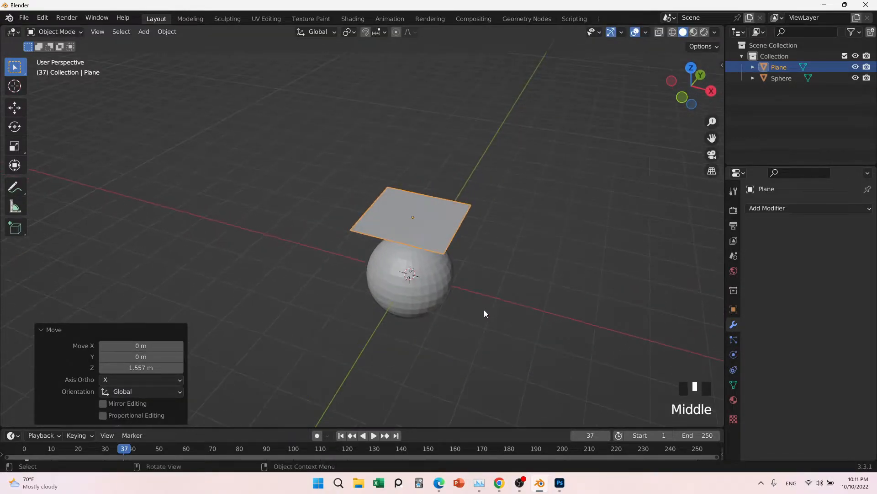
key(s)
click(568, 353)
middle_drag(568, 352, 535, 349)
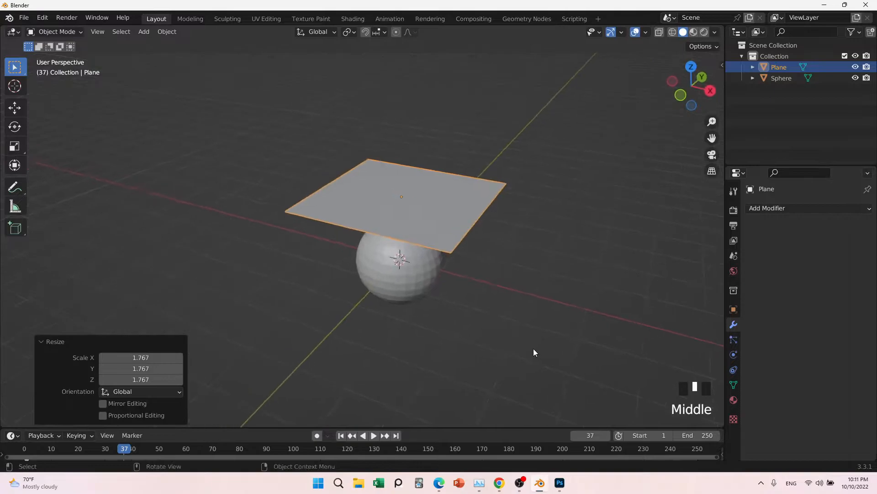
- Subdivide the plane's mesh with 25 cuts and return to Object Mode
key(Tab)
right_drag(389, 179, 389, 180)
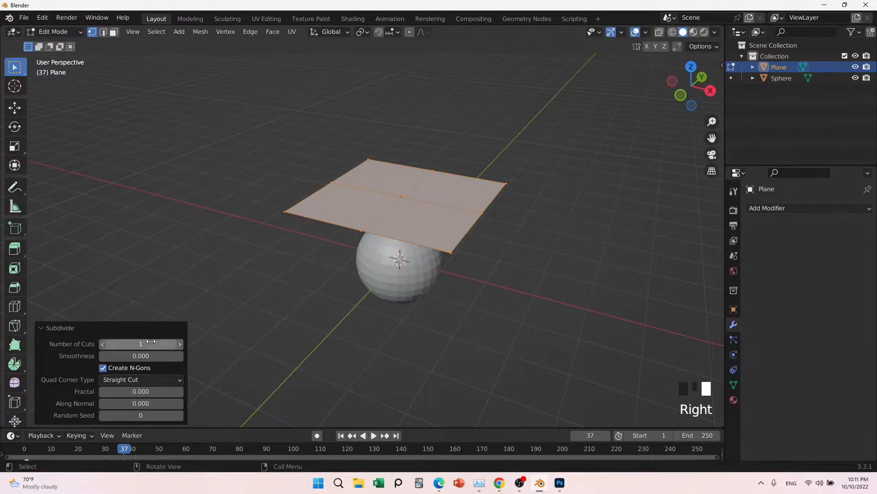
click(151, 343)
text(25)
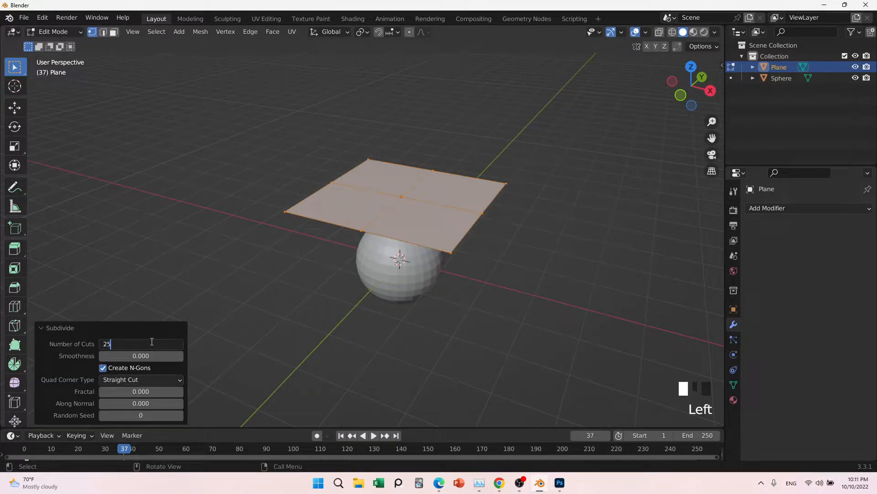
key(Return)
key(Tab)
- Add a Cloth physics modifier to the plane above the sphere
click(413, 269)
middle_drag(514, 308, 484, 273)
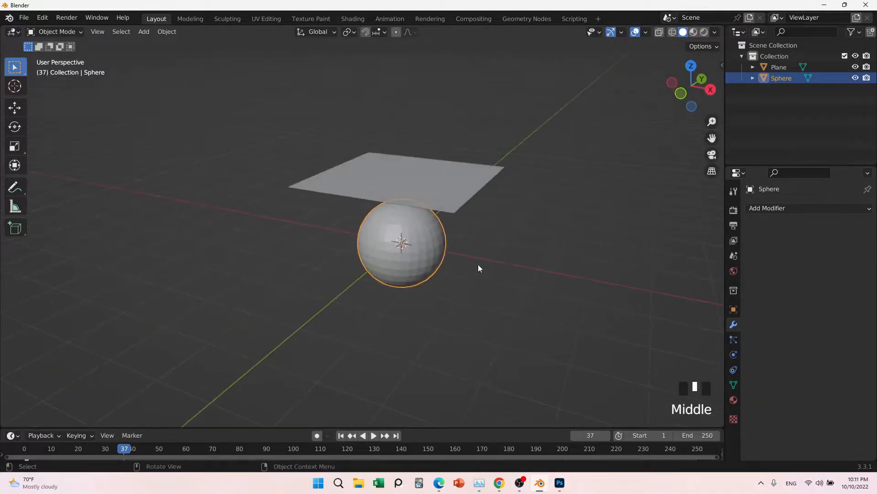
click(429, 177)
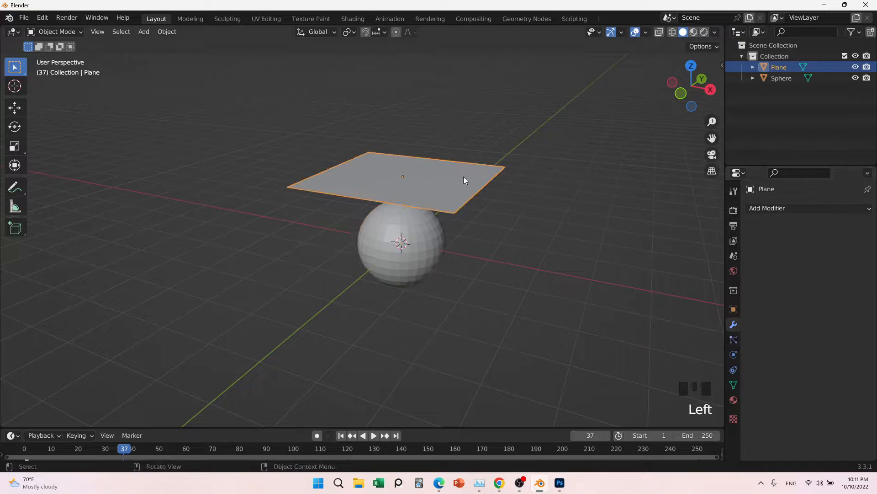
click(771, 210)
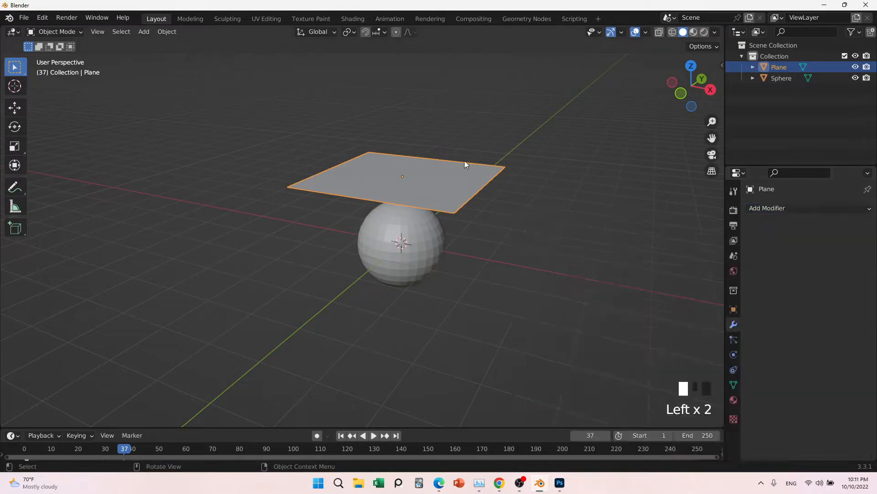
click(798, 208)
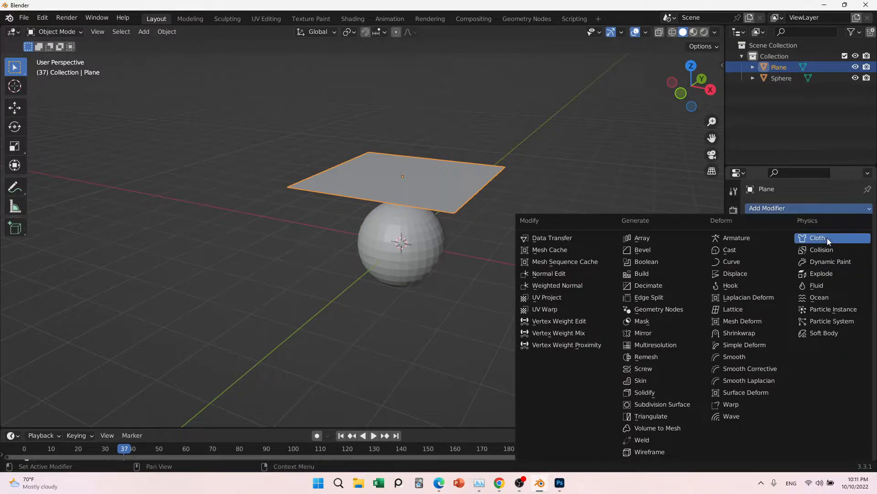
click(819, 239)
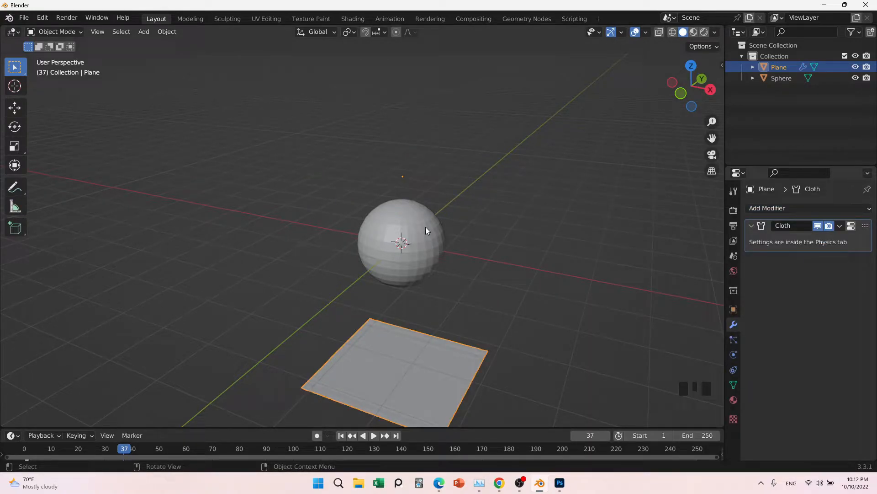
- Add a Collision physics modifier to the sphere and rewind the timeline to frame 0
click(415, 234)
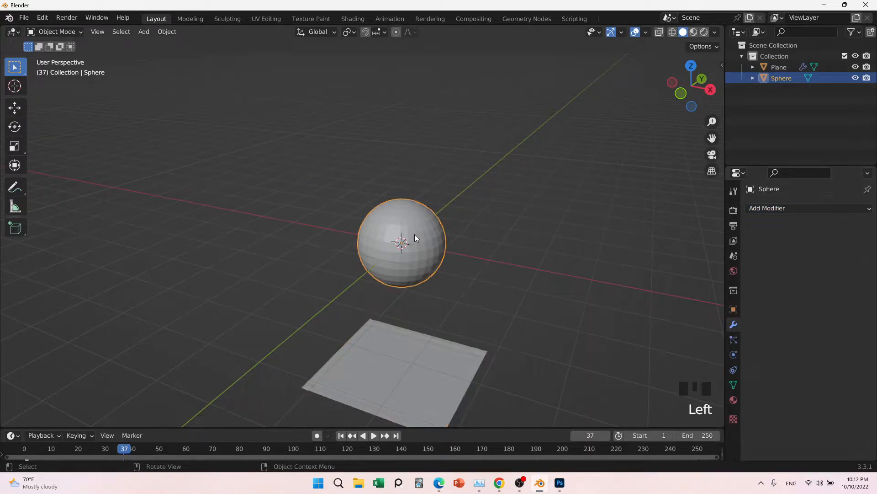
click(788, 210)
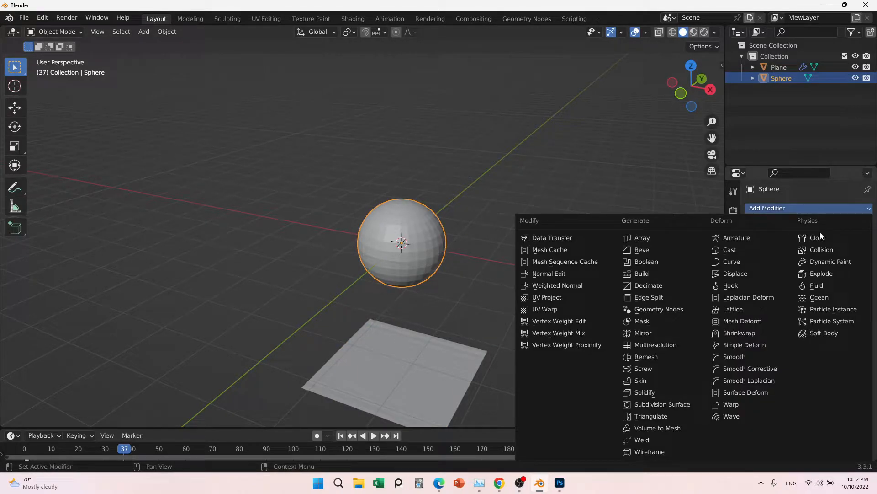
click(838, 249)
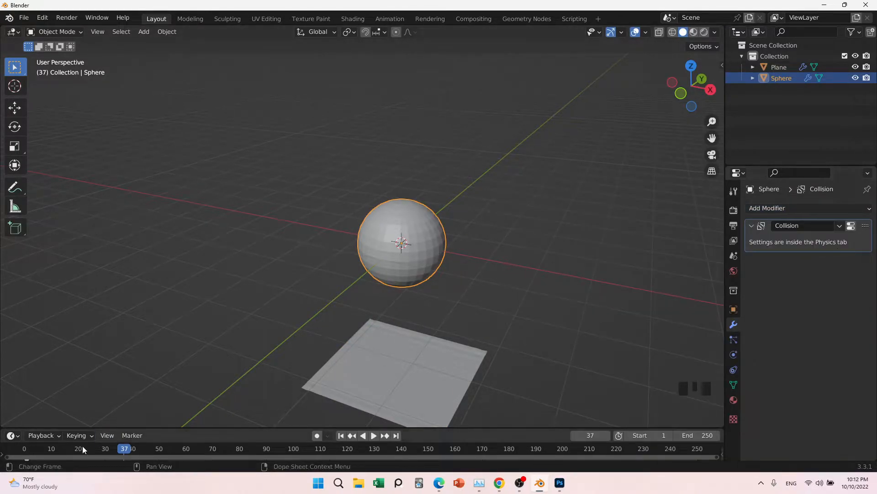
drag(124, 450, 670, 456)
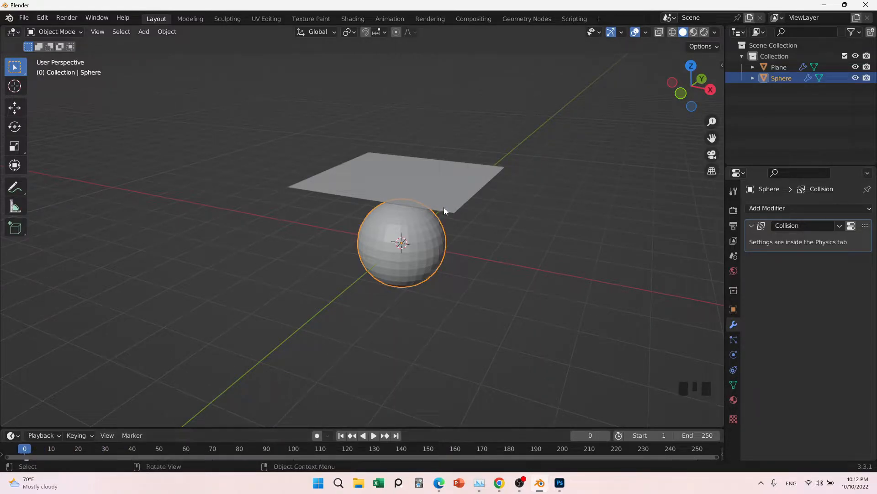
- Examine the cloth physics settings of the plane and the collision settings of the sphere
click(416, 193)
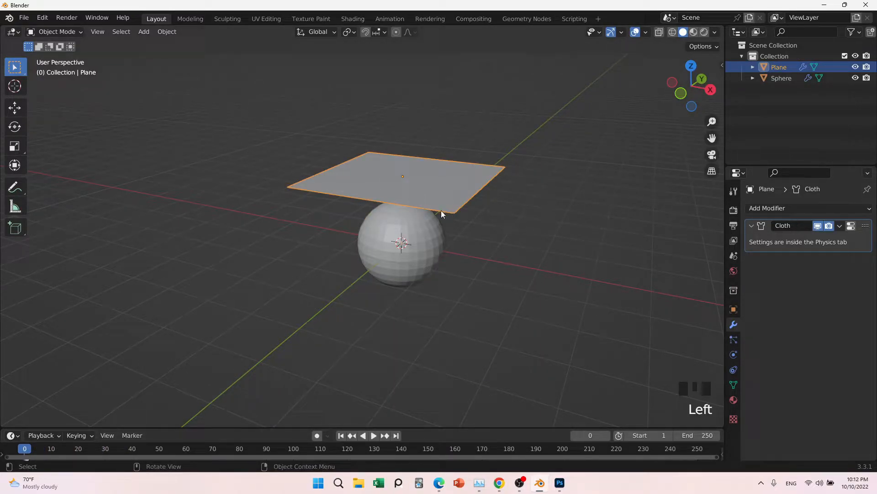
click(851, 226)
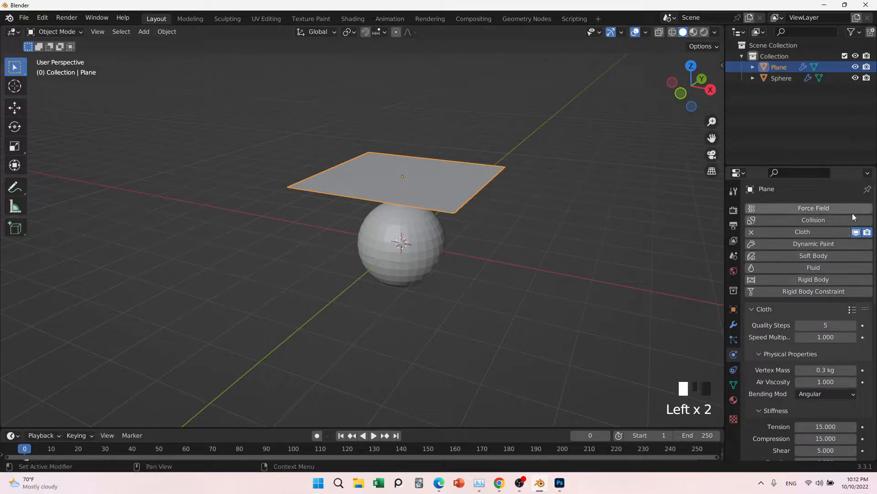
scroll(826, 310, down, 6)
scroll(822, 278, up, 1)
scroll(826, 333, up, 1)
scroll(824, 400, down, 19)
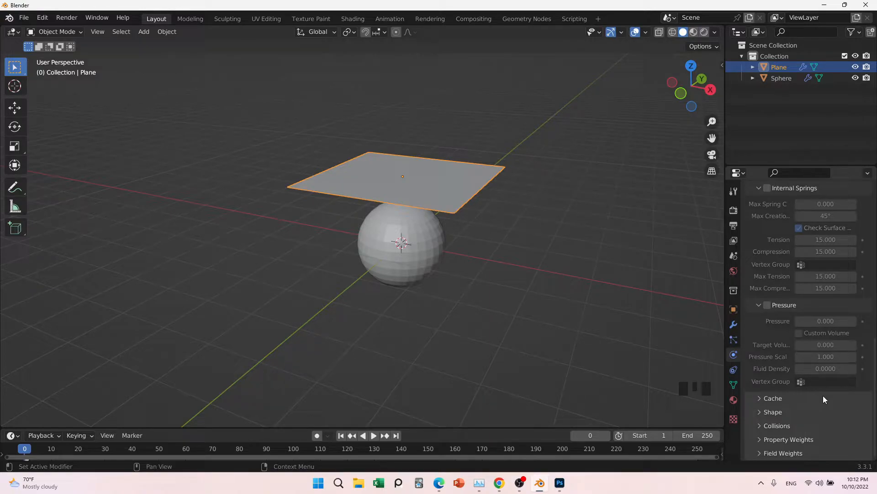
click(372, 239)
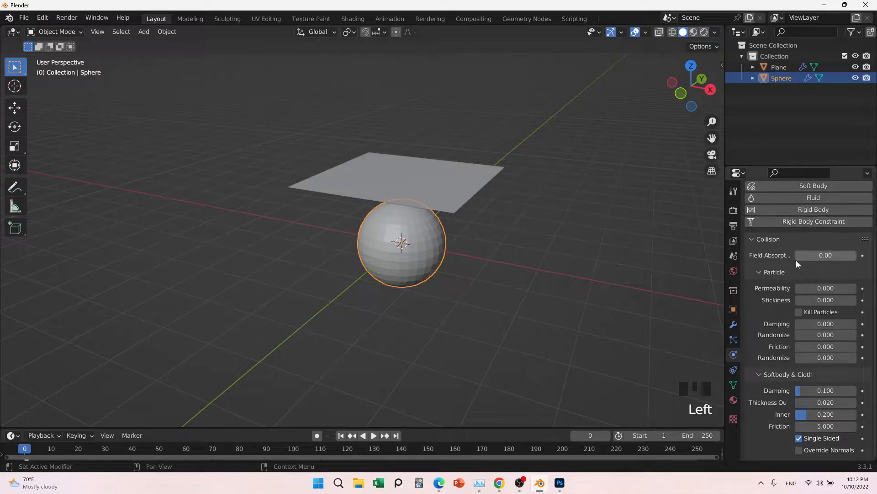
scroll(799, 258, up, 6)
scroll(799, 257, up, 3)
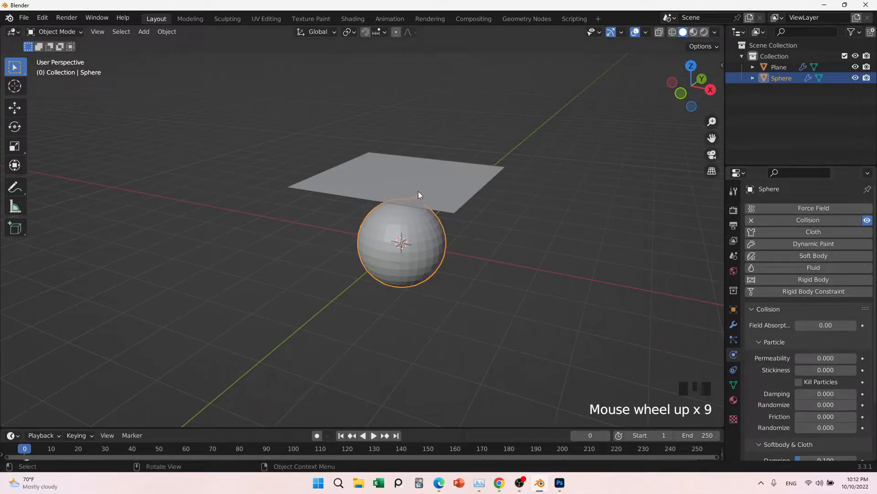
- Play the cloth simulation, pause it at frame 65 and inspect how the plane drapes over the sphere
click(373, 440)
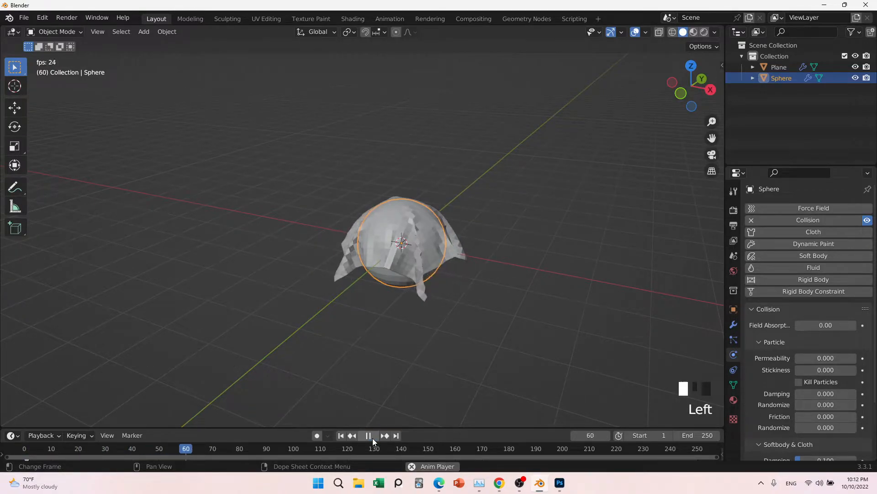
click(372, 438)
scroll(401, 284, up, 4)
middle_drag(401, 285, 520, 221)
scroll(425, 278, down, 2)
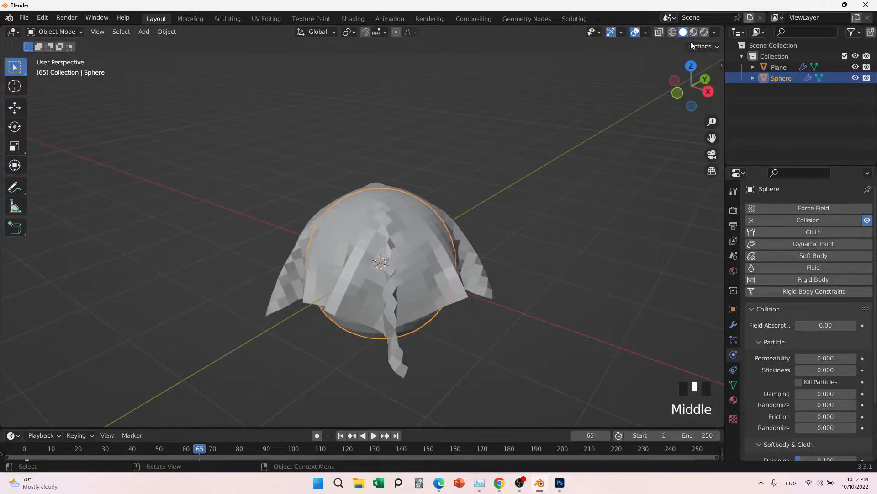
- Apply the Cloth modifier on the draped plane
click(396, 291)
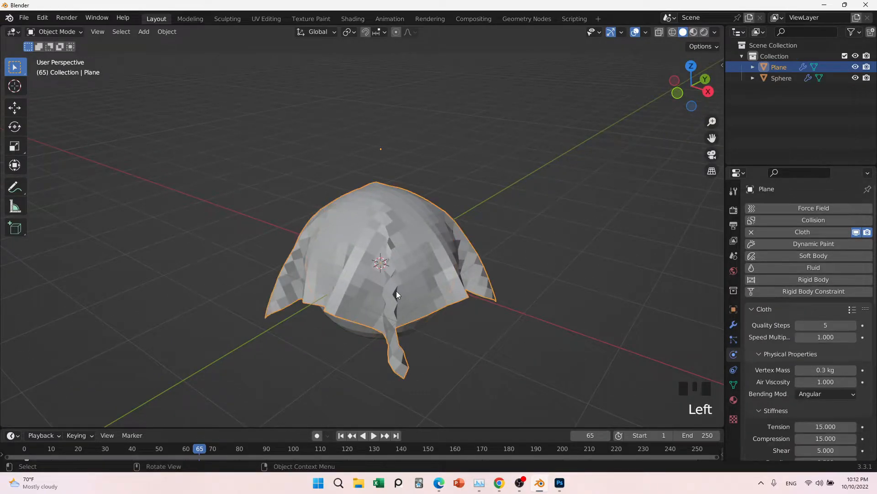
click(736, 322)
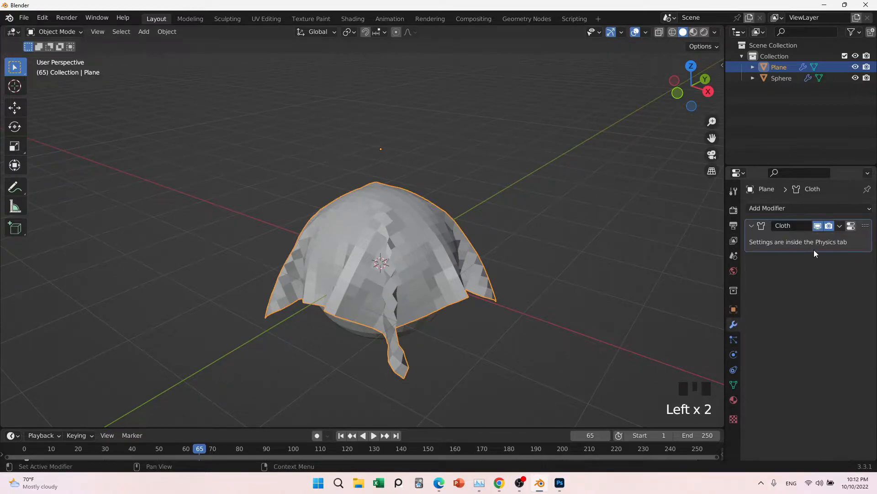
key(ctrl+a)
- Move the draped cloth about 2.63 m along negative X, away from the sphere, and inspect its shape
middle_drag(654, 296, 441, 277)
click(438, 272)
key(g)
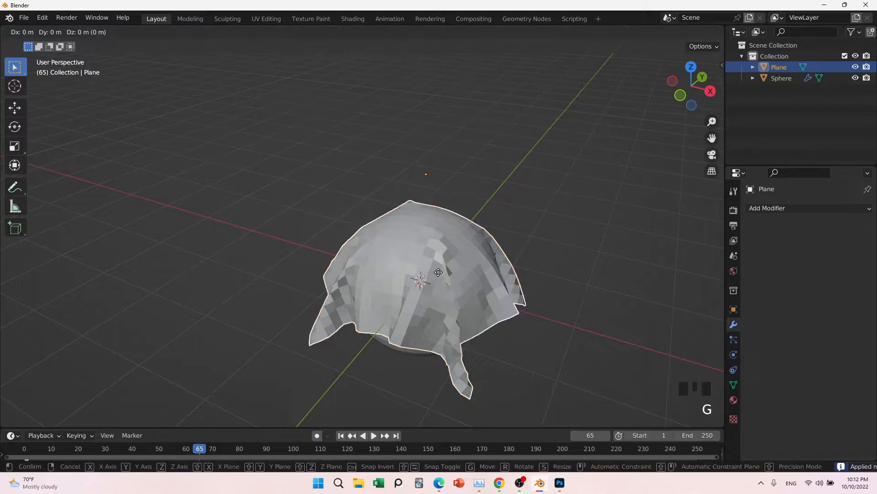
key(x)
click(355, 260)
shift+middle_drag(355, 260, 462, 255)
scroll(474, 261, up, 2)
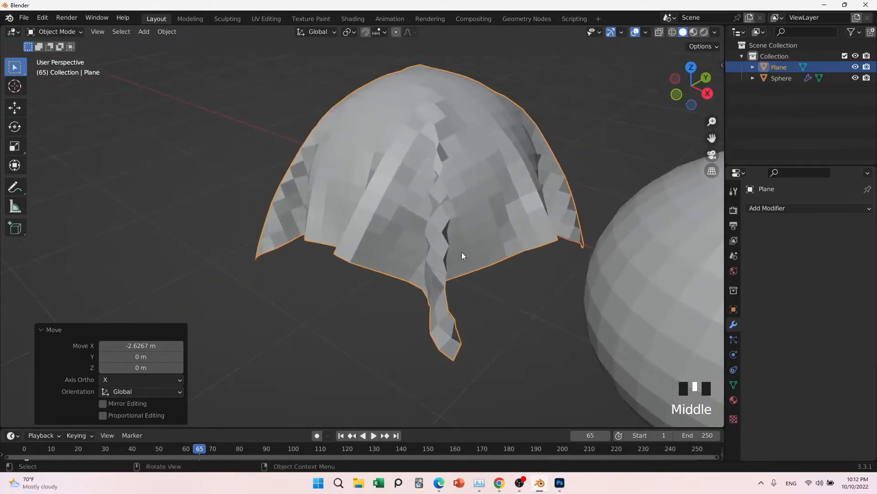
scroll(467, 291, down, 4)
middle_drag(468, 288, 487, 274)
- Undo the cloth move, the applied simulation and both physics modifiers on the plane and sphere
key(ctrl+z)
key(ctrl+z)
key(ctrl+z)
key(ctrl+z)
key(ctrl+z)
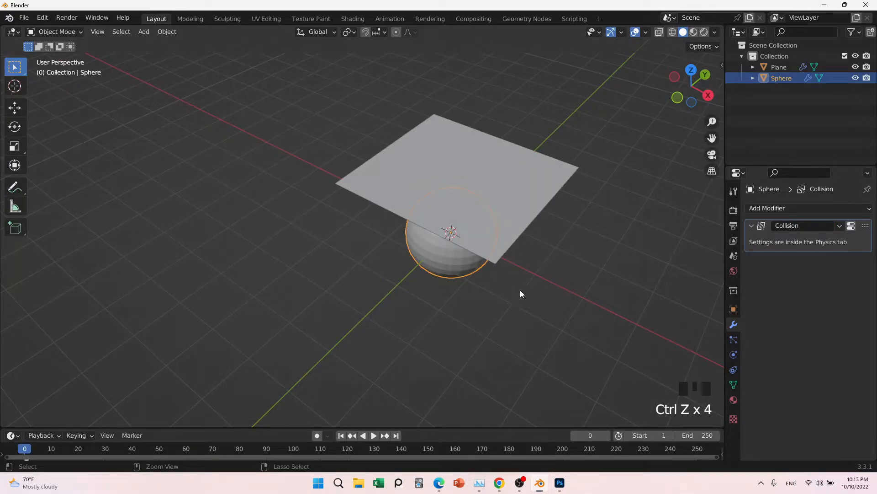
key(ctrl+z)
key(ctrl+z)
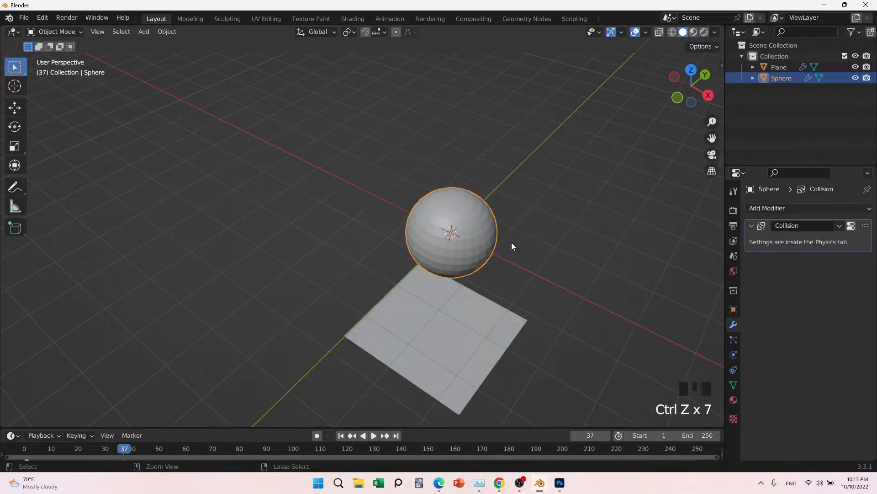
key(ctrl+z)
key(ctrl+z)
key(ctrl+z)
key(ctrl+z)
key(ctrl+z)
key(ctrl+z)
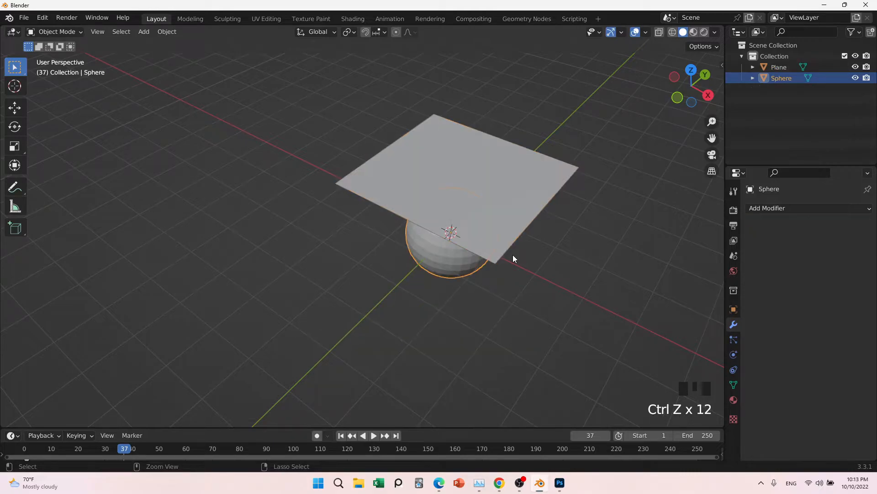
- Undo the plane's subdivision, going back to its single undivided face in Edit Mode
key(Tab)
key(Tab)
key(ctrl+z)
key(ctrl+z)
key(ctrl+z)
key(ctrl+z)
key(ctrl+z)
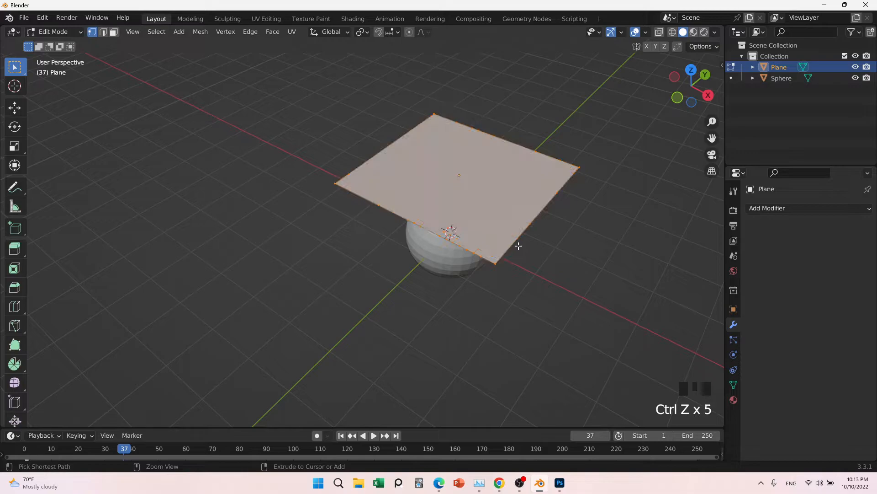
- Subdivide the plane's mesh with 20 cuts and return to Object Mode
right_click(477, 202)
right_click(478, 203)
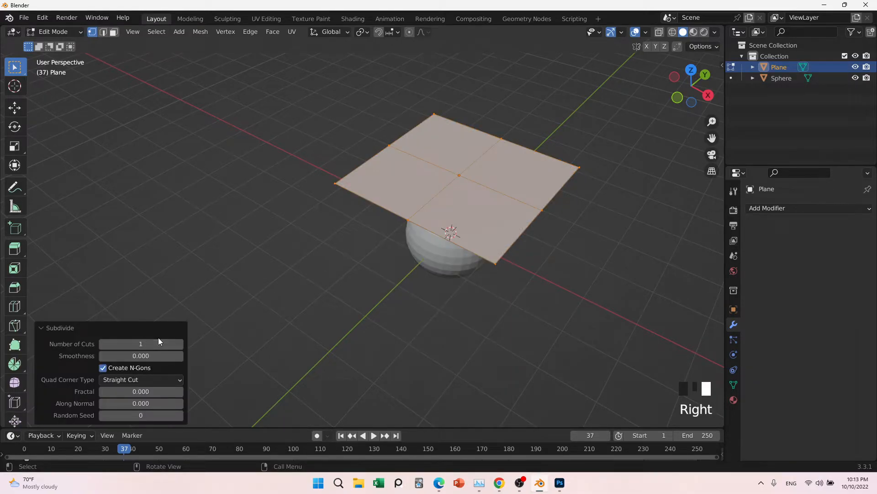
click(158, 342)
text(20)
key(Return)
click(221, 280)
key(Tab)
- Add a Cloth modifier to the newly subdivided plane
middle_drag(261, 278, 465, 248)
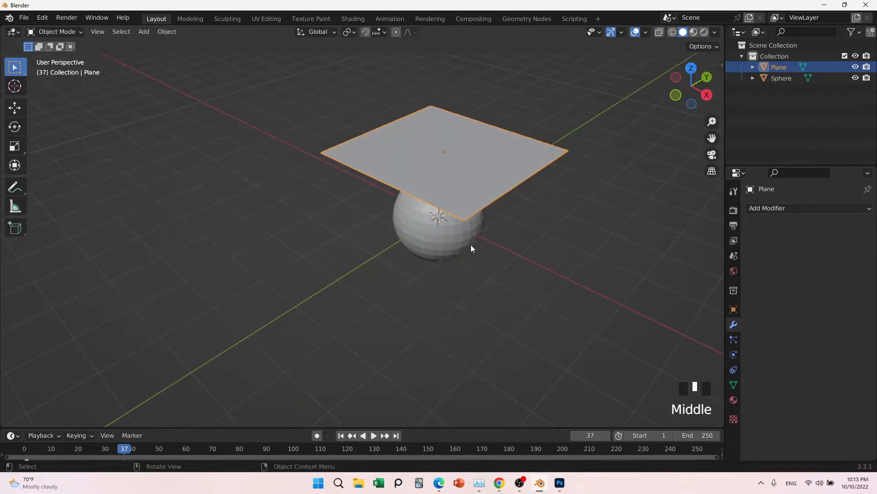
click(830, 210)
click(819, 237)
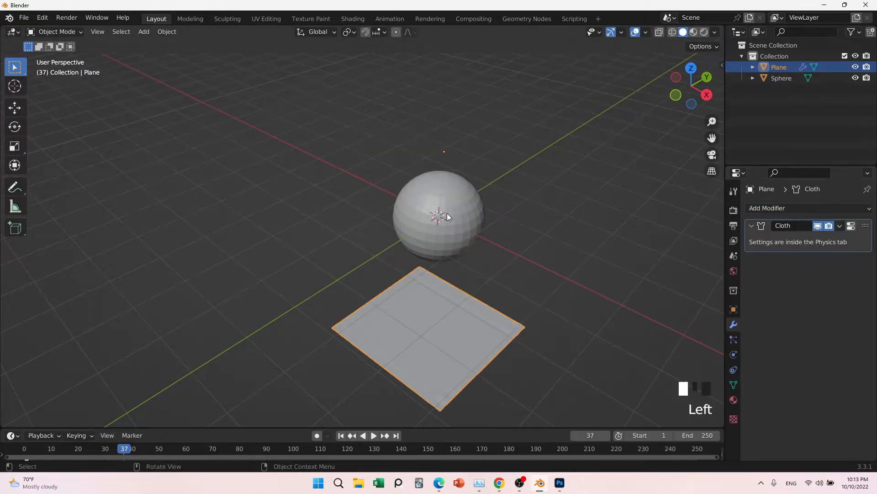
- Rewind the timeline to frame 0 and add a Collision modifier to the sphere
drag(124, 452, 24, 452)
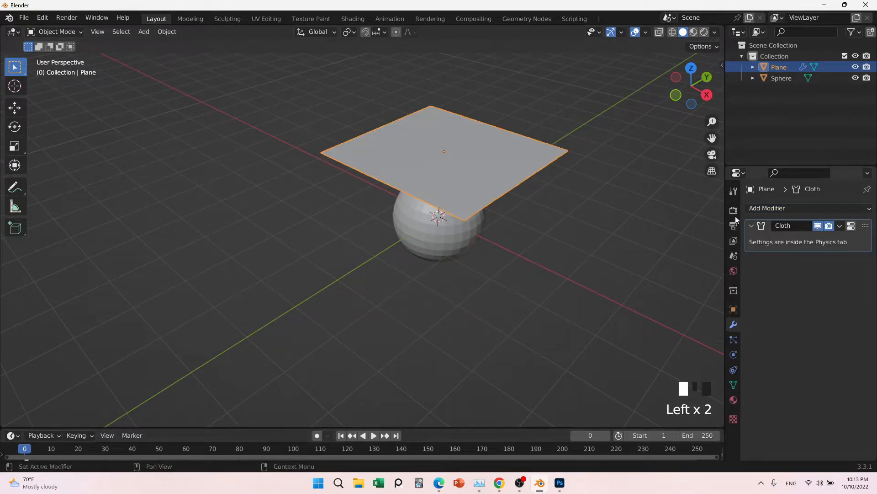
click(447, 249)
click(769, 210)
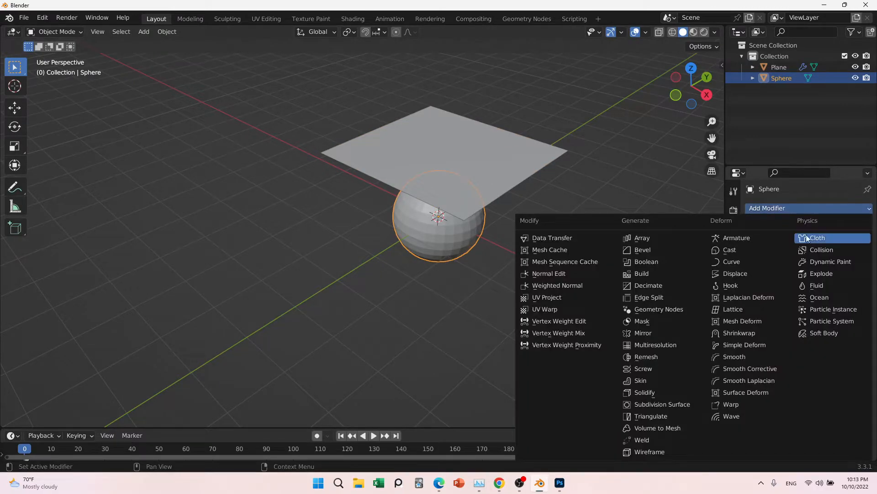
click(828, 248)
- Review the plane's Cloth physics settings and the sphere's Collision settings
click(507, 179)
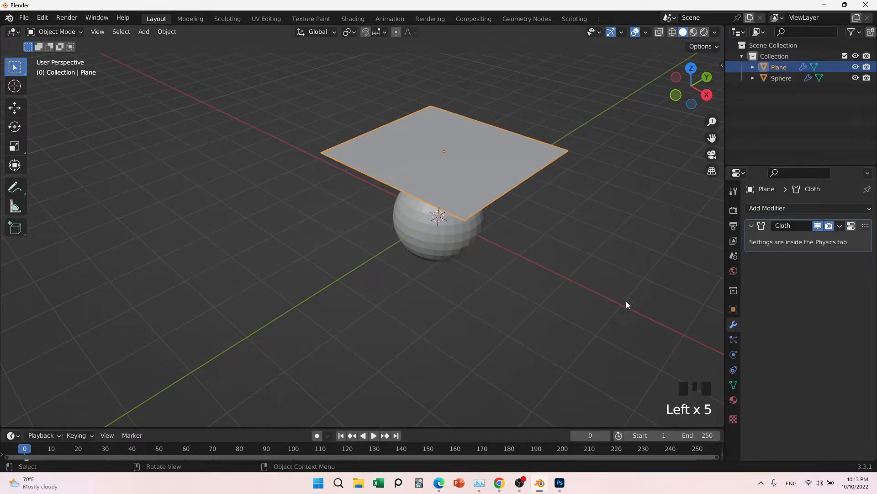
click(850, 226)
scroll(827, 284, down, 20)
scroll(819, 313, down, 7)
click(443, 239)
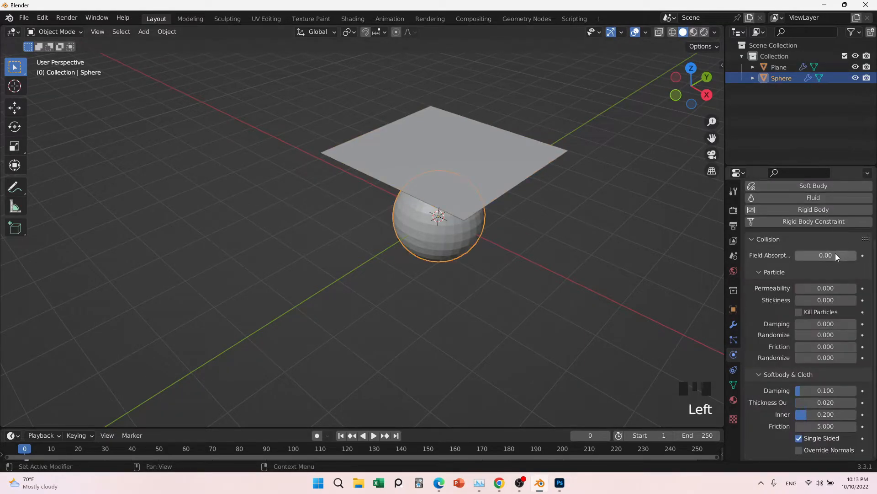
scroll(835, 254, up, 7)
click(432, 132)
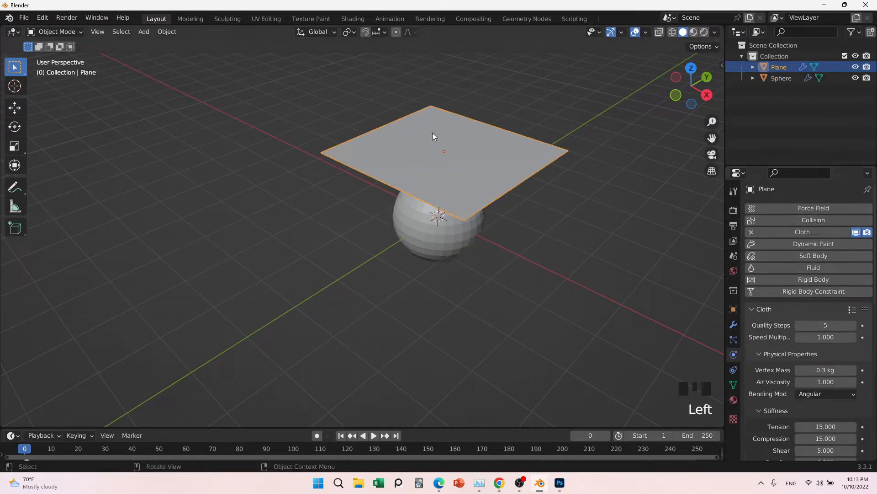
- Play the cloth simulation, stop it to inspect the drape over the sphere, and undo back to the start frame
click(374, 435)
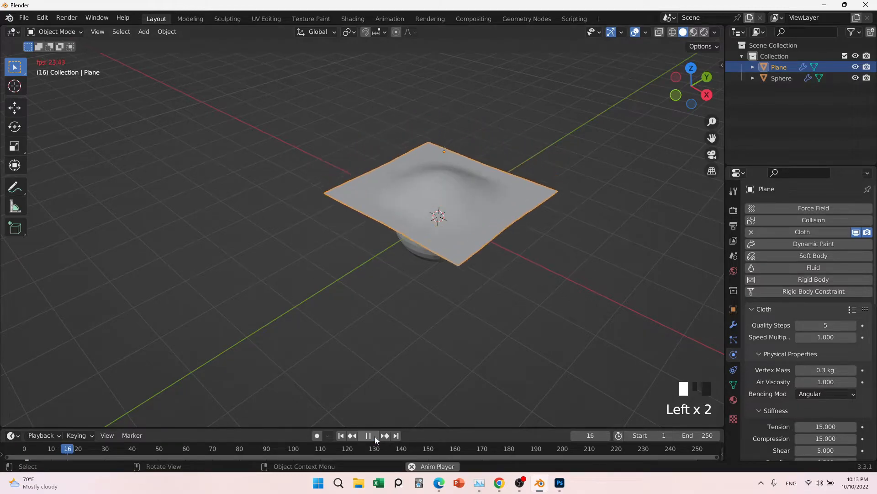
click(374, 435)
scroll(529, 242, up, 5)
middle_drag(528, 242, 497, 261)
scroll(503, 239, down, 6)
key(ctrl+z)
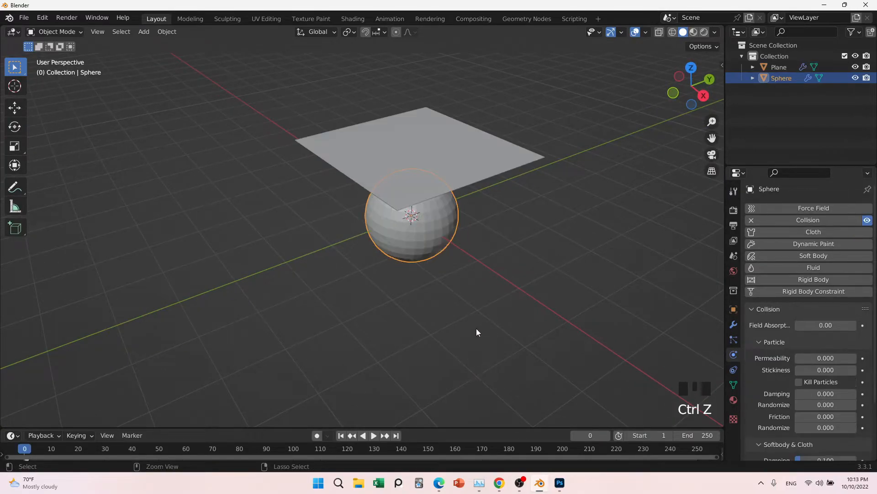
- Scale the plane by about 0.768, play the cloth simulation to frame 37 and inspect the drape around the sphere
click(443, 160)
key(s)
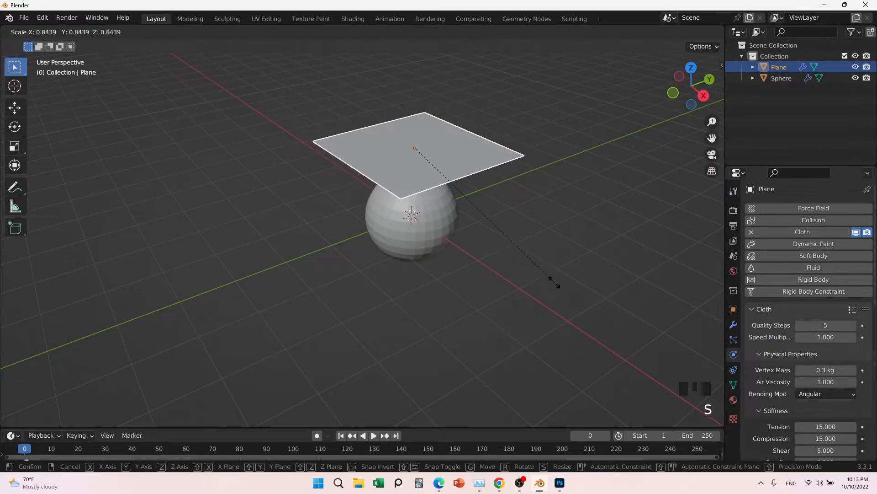
click(521, 274)
click(373, 436)
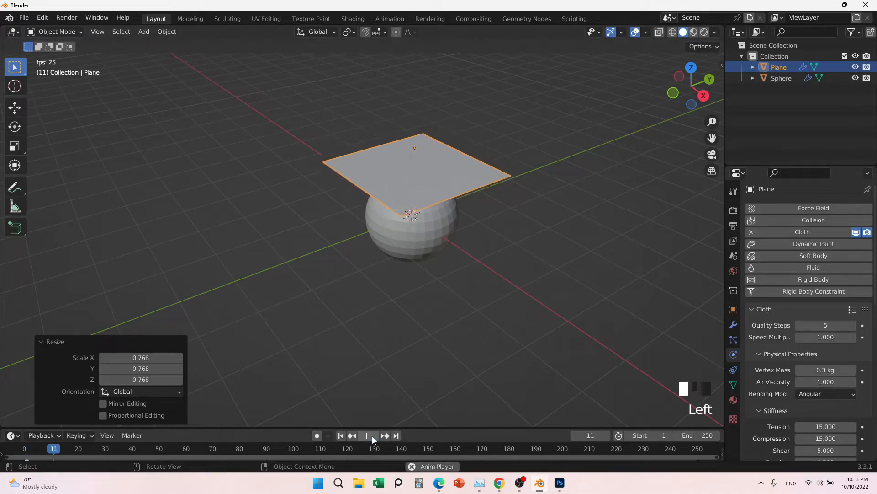
click(370, 435)
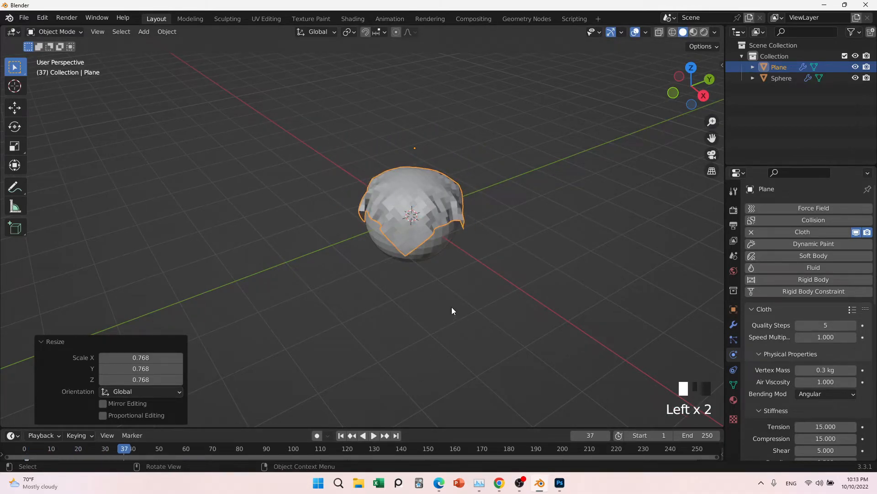
scroll(451, 306, up, 3)
middle_drag(480, 234, 496, 198)
shift+scroll(495, 197, down, 3)
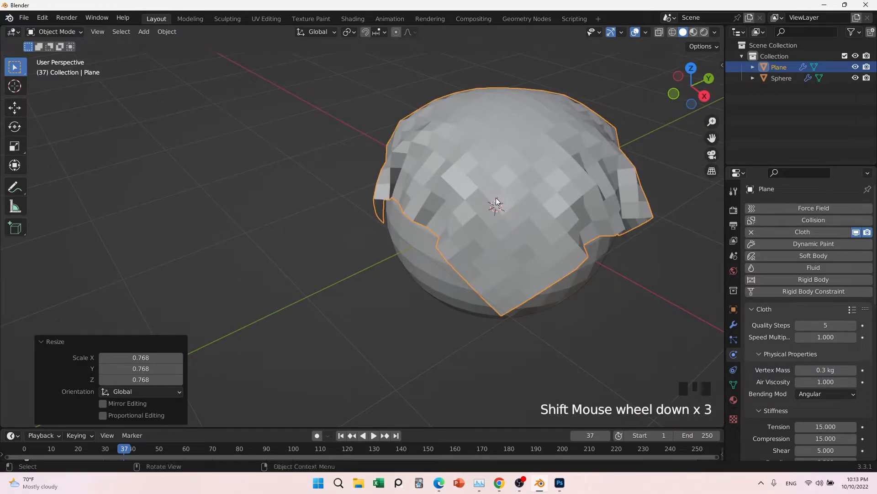
middle_drag(497, 251, 473, 240)
- Try to move the simulated plane, cancel the move and undo the plane's scaling
key(g)
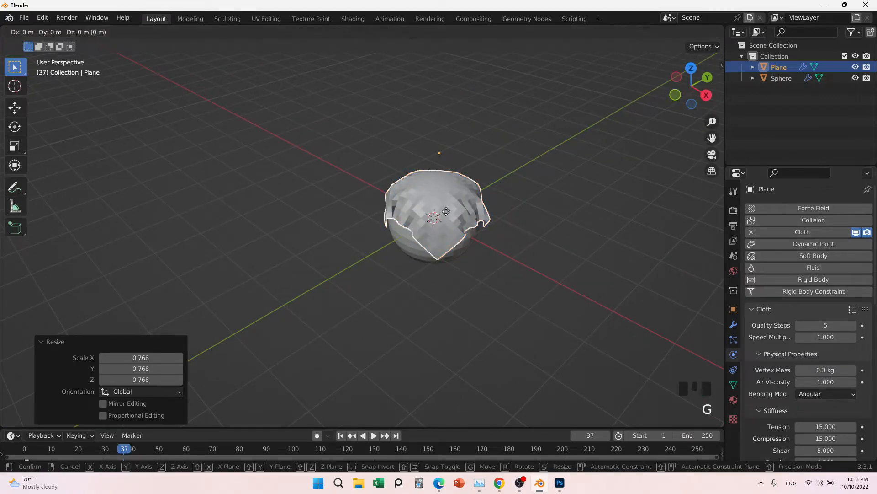
right_click(446, 212)
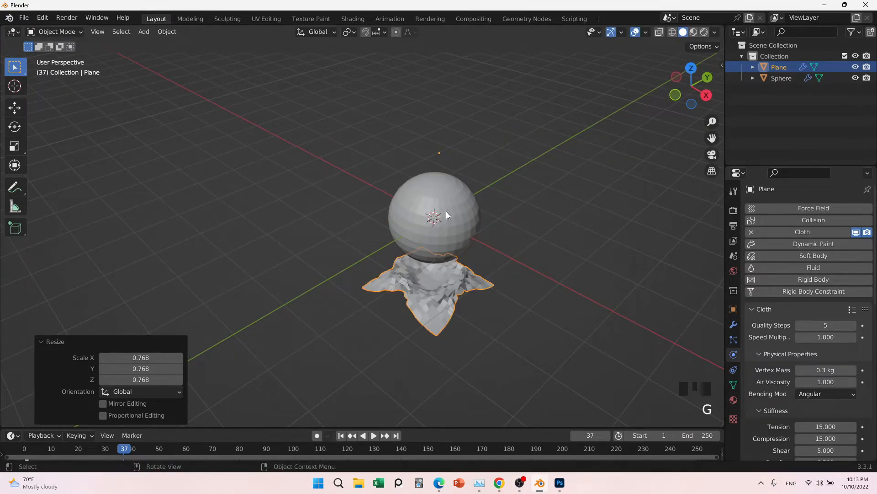
key(ctrl+z)
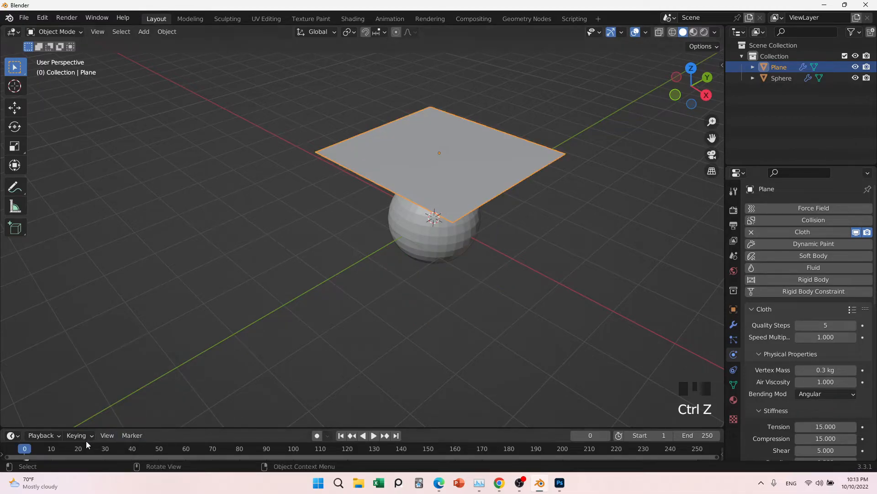
- Advance the simulation to frame 32 and apply the plane's Cloth modifier
drag(27, 448, 111, 449)
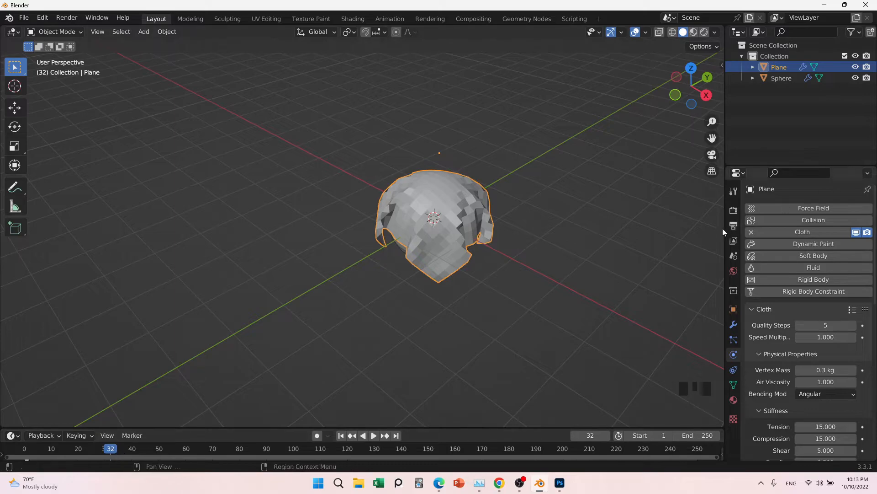
click(733, 324)
key(ctrl+a)
- Move the draped cloth about -4.959 m along the X axis, away from the sphere
middle_drag(521, 267, 560, 251)
key(g)
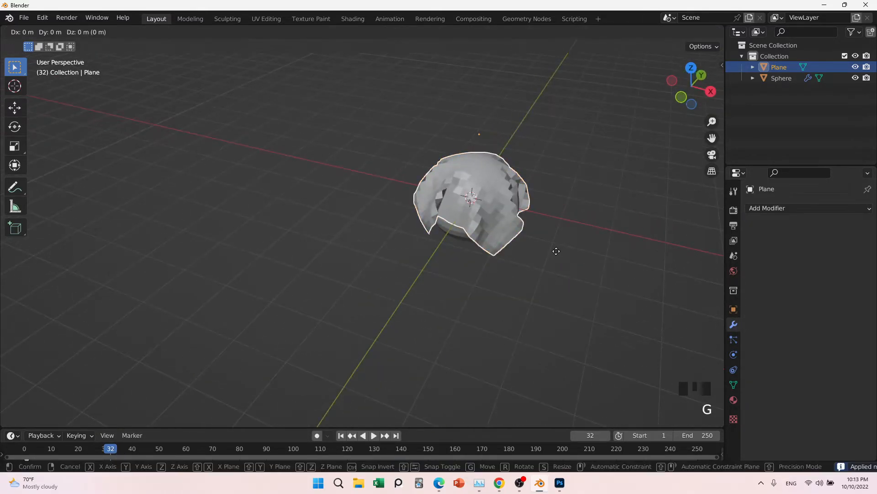
key(x)
click(405, 216)
shift+middle_drag(405, 216, 416, 288)
scroll(416, 288, up, 2)
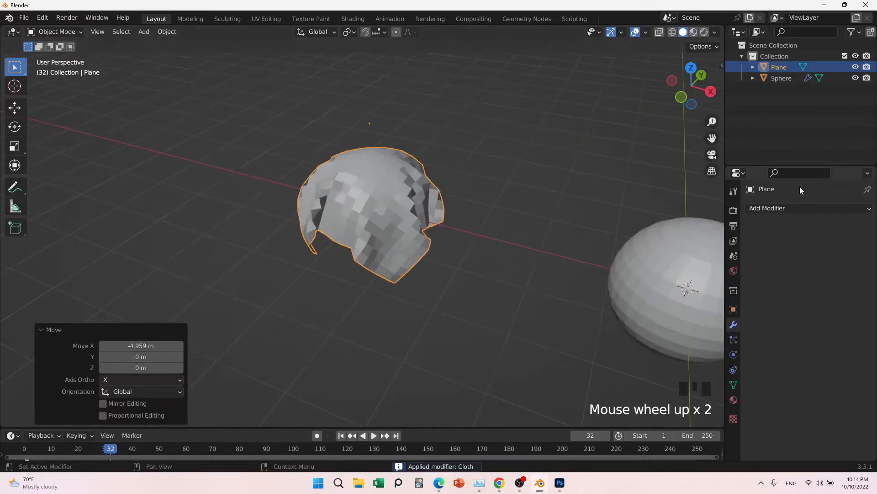
- Add a Solidify modifier to the draped cloth and check its edges from below
click(797, 208)
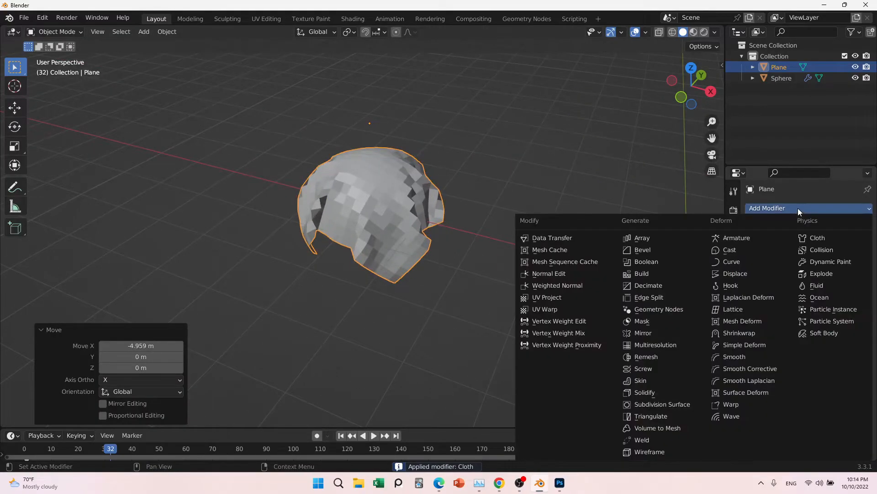
click(639, 392)
middle_drag(621, 382, 441, 202)
scroll(355, 136, up, 5)
shift+middle_drag(355, 135, 392, 327)
scroll(349, 233, up, 1)
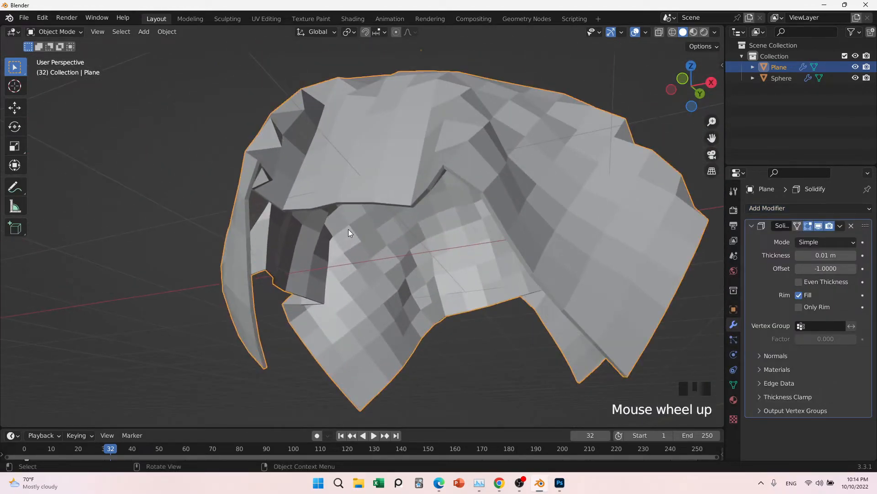
- Try a Solidify thickness of 0.02 m and set it back to 0.01 m
click(853, 256)
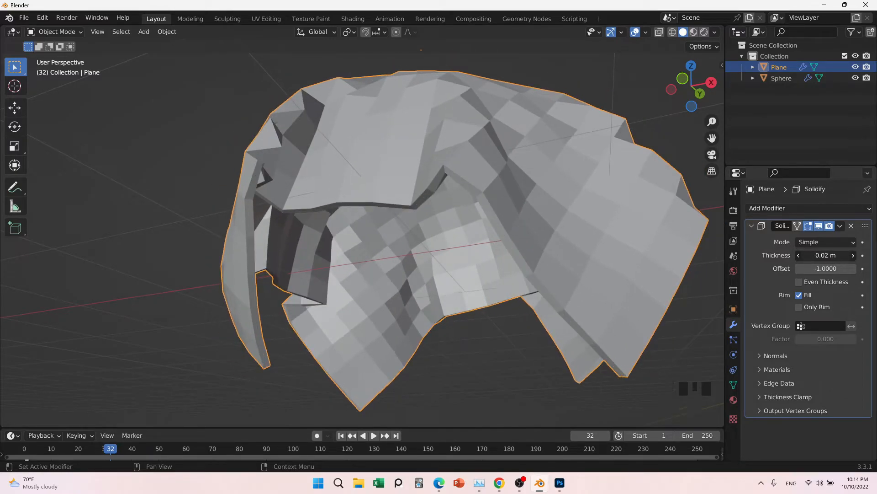
click(799, 256)
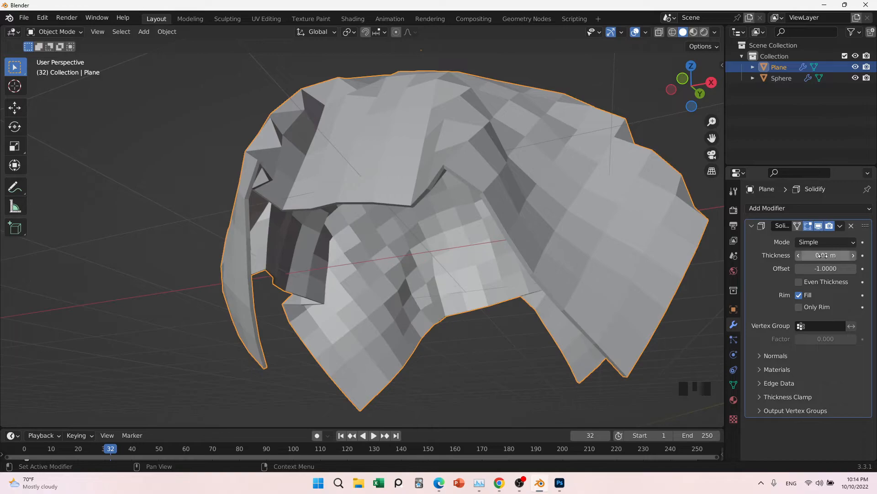
scroll(424, 176, down, 3)
middle_drag(424, 176, 446, 251)
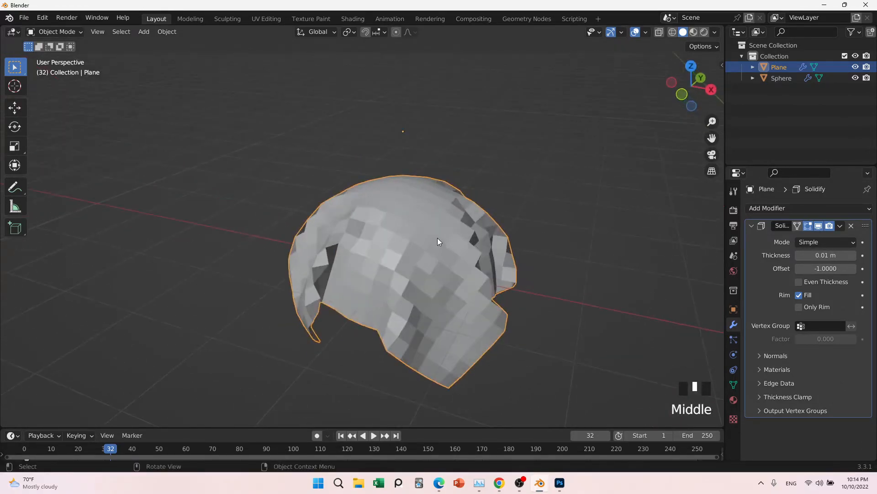
- Add a Subdivision Surface modifier to the cloth and set its viewport levels to 2
scroll(411, 235, down, 2)
click(774, 208)
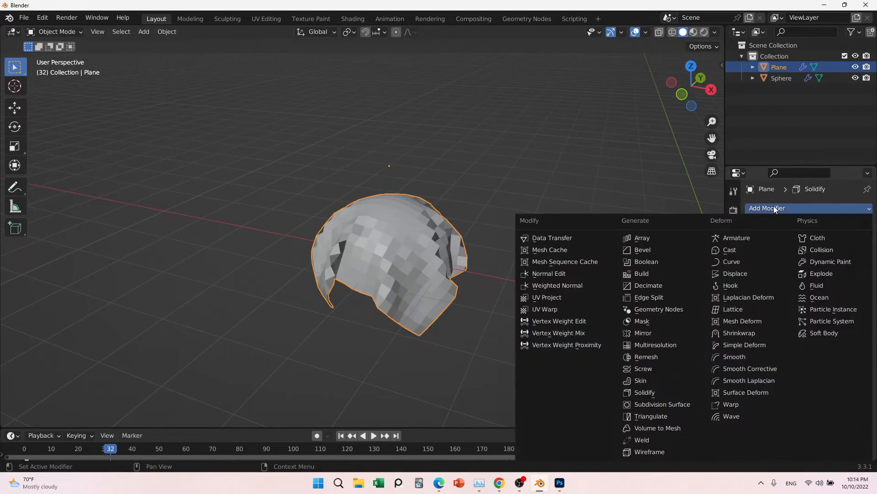
click(653, 404)
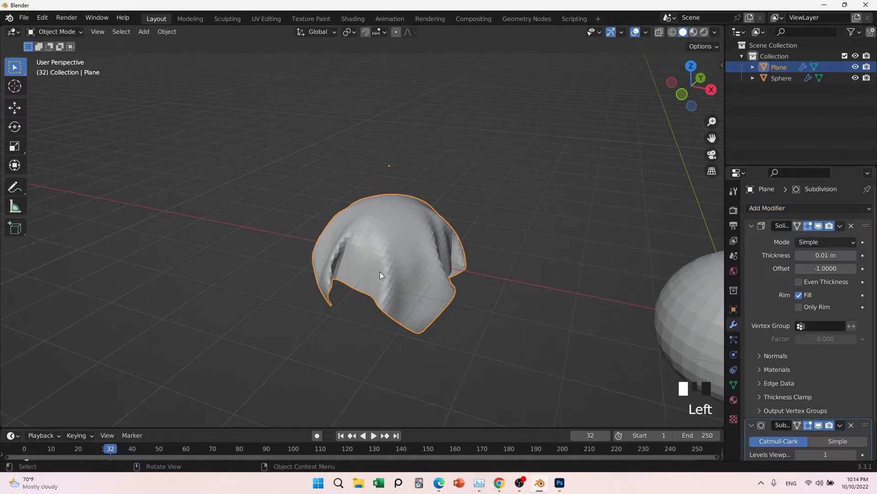
scroll(402, 259, up, 2)
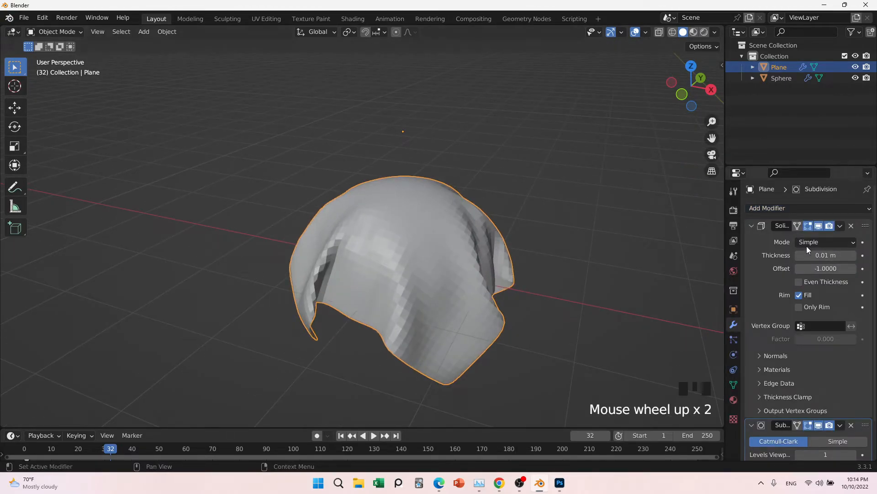
click(752, 227)
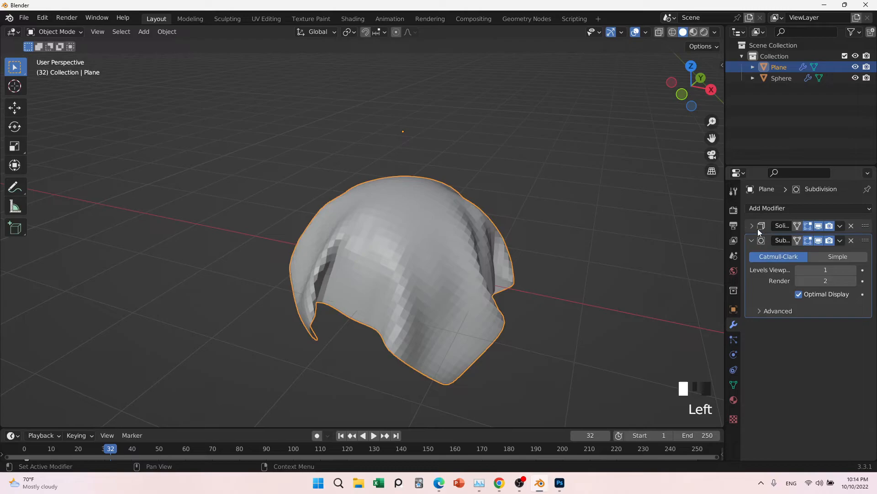
click(854, 270)
- Apply Shade Smooth to the draped cloth and check its surface up close
right_click(444, 213)
click(417, 211)
middle_drag(417, 211, 471, 187)
scroll(474, 242, up, 3)
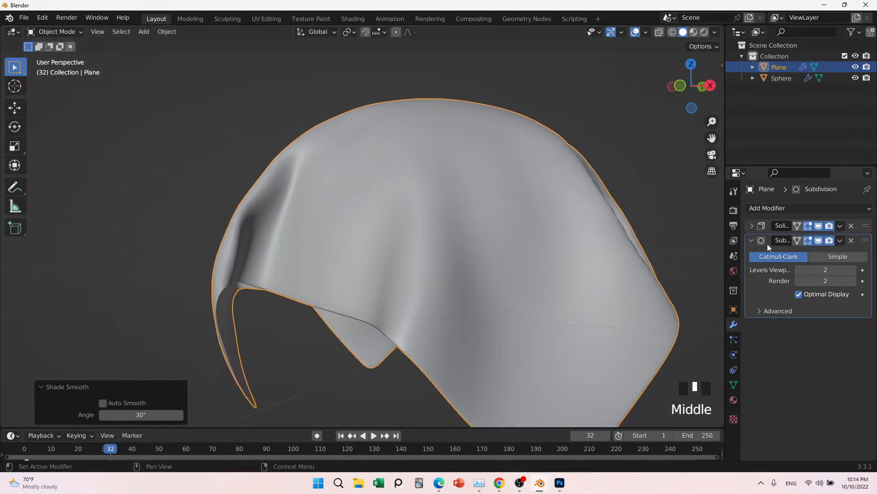
- Try applying the cloth's Subdivision modifier before its Solidify modifier, and undo both
key(ctrl+a)
key(ctrl+a)
middle_drag(572, 237, 515, 191)
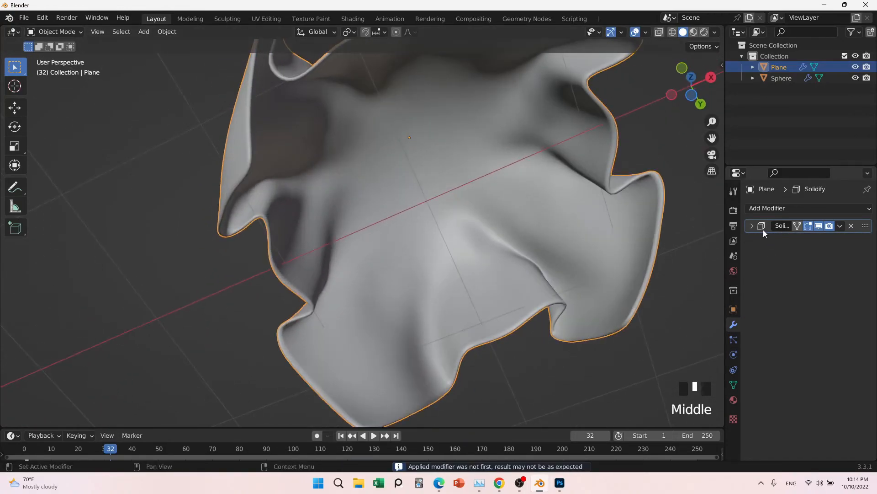
key(ctrl+a)
scroll(428, 183, down, 4)
middle_drag(428, 183, 507, 303)
key(ctrl+z)
key(ctrl+z)
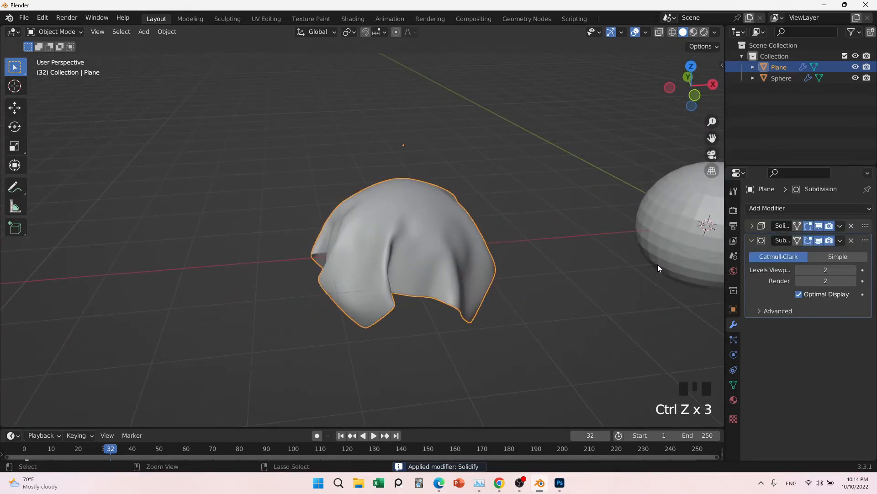
- Apply the cloth's Solidify modifier first, followed by its Subdivision modifier
click(767, 224)
key(ctrl+a)
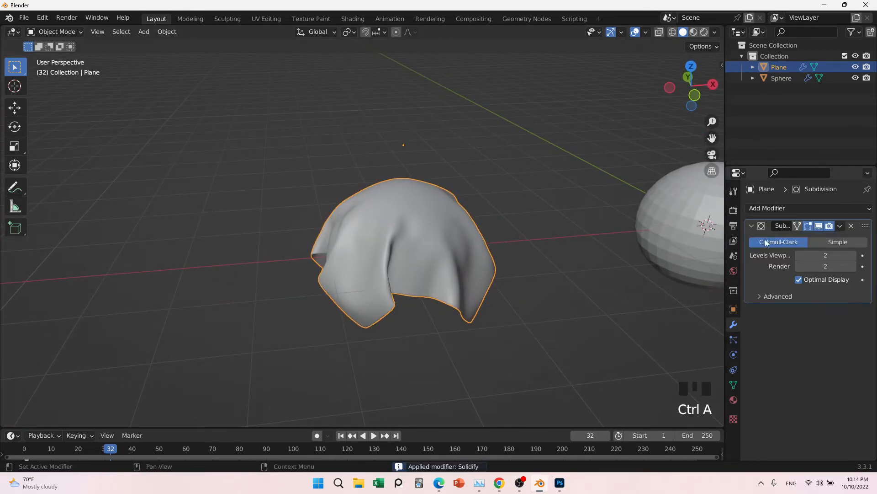
key(ctrl+a)
- Set the draped cloth's origin to its geometry
middle_drag(572, 231, 421, 319)
right_click(419, 316)
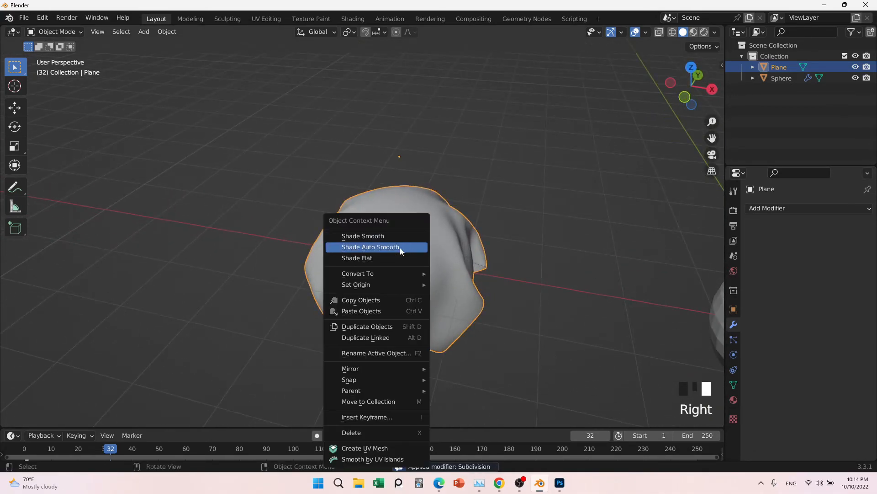
mouse_move(369, 287)
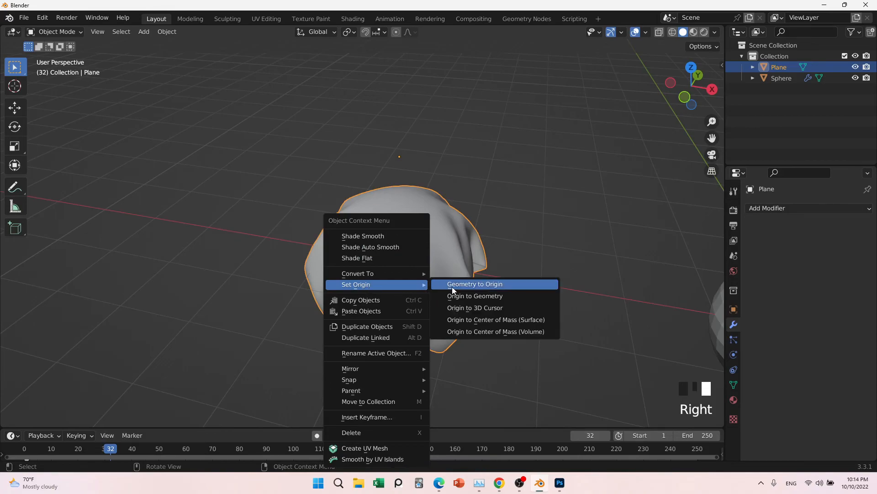
click(480, 296)
middle_drag(396, 244, 426, 245)
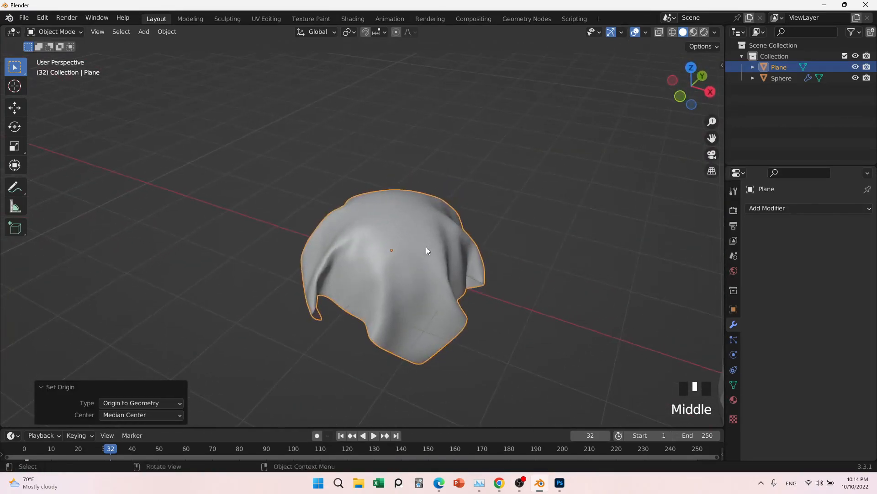
scroll(375, 263, down, 3)
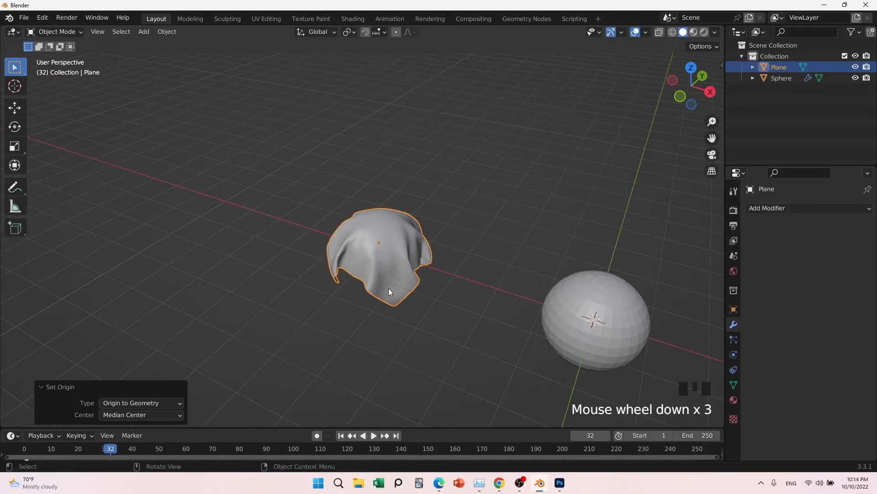